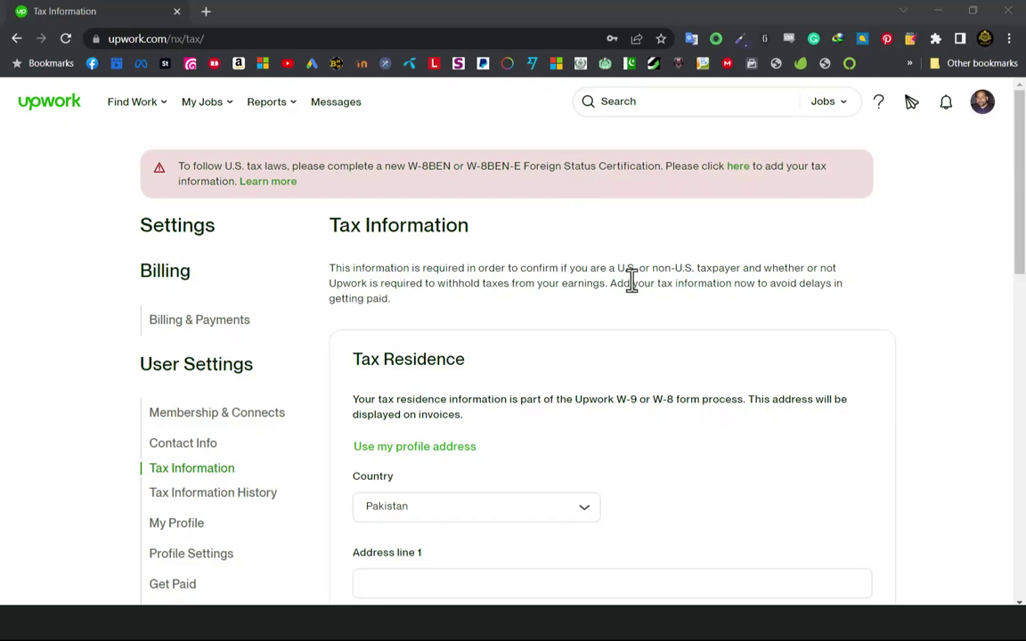
# - Fill in the Tax Residence form with the street address, city and postal code, keeping Pakistan as the country
pyautogui.click(237, 39)
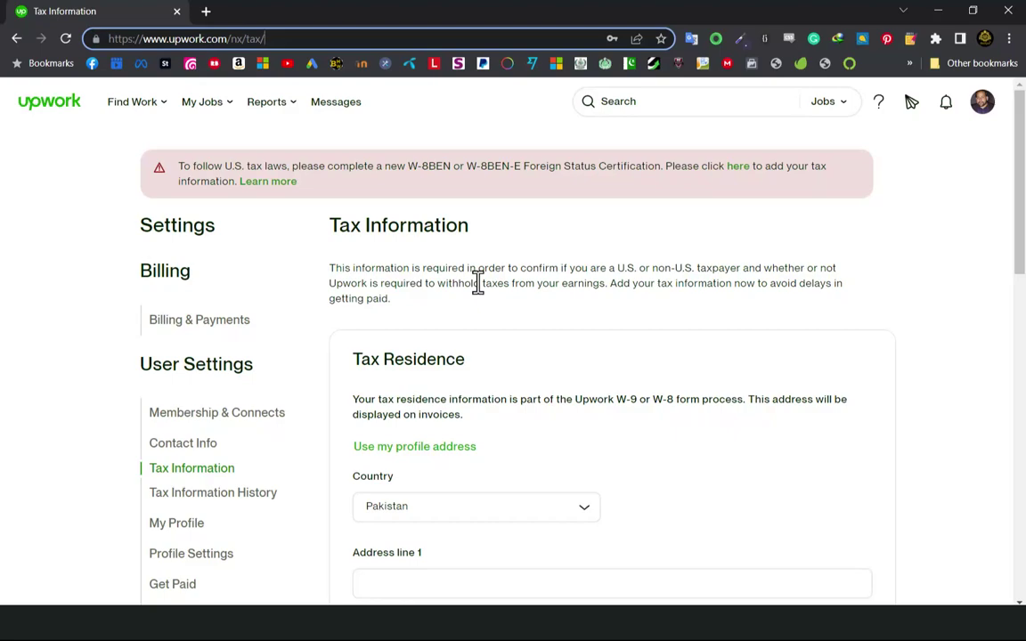
pyautogui.scroll(-2, 478, 283)
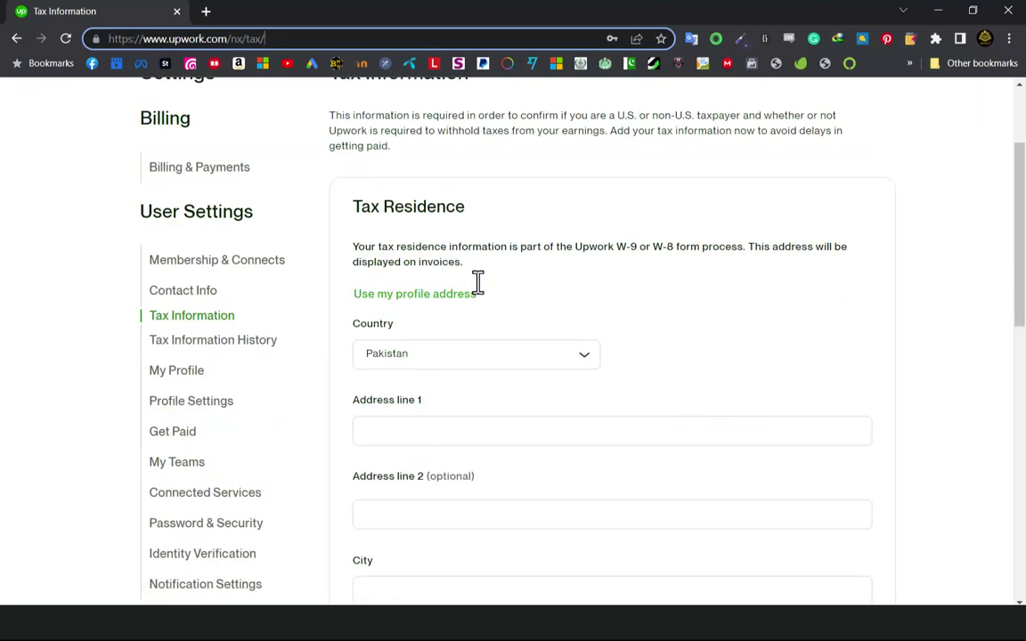
pyautogui.scroll(-1, 455, 440)
pyautogui.scroll(-2, 455, 440)
pyautogui.click(455, 440)
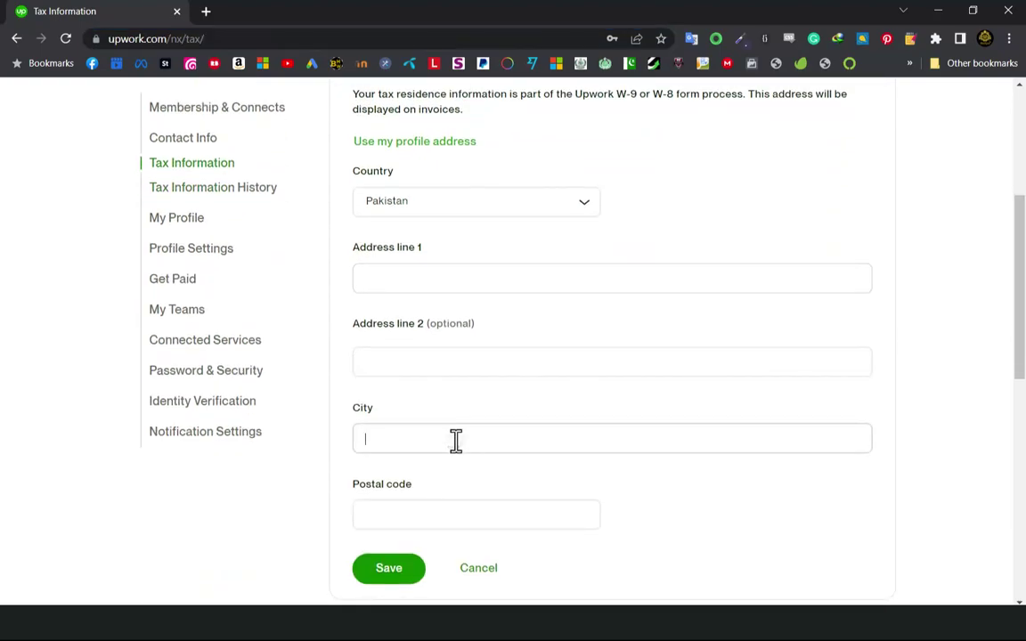
pyautogui.click(452, 520)
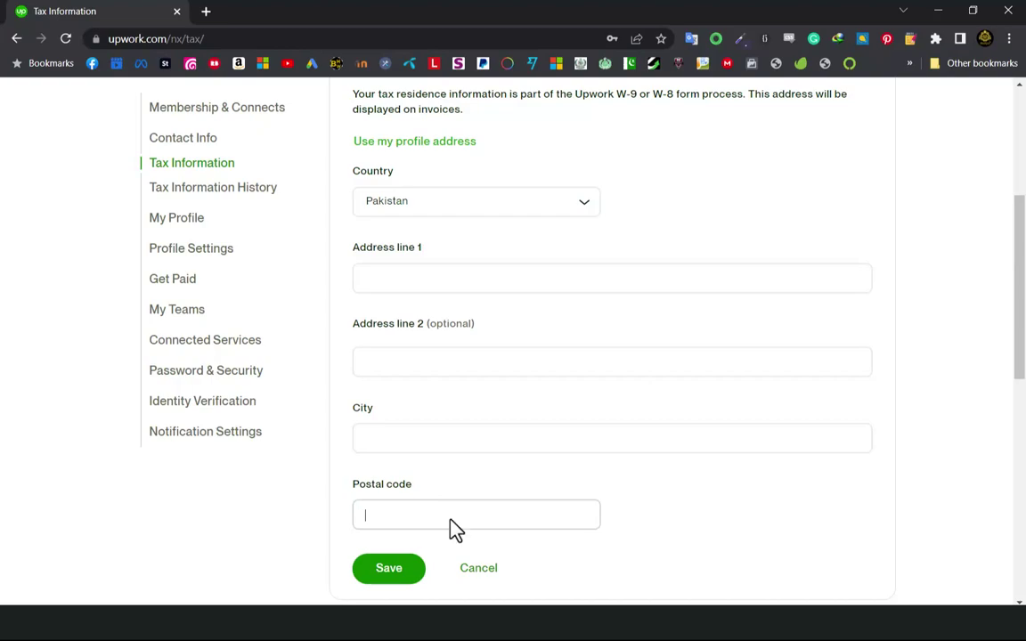
pyautogui.scroll(1, 452, 520)
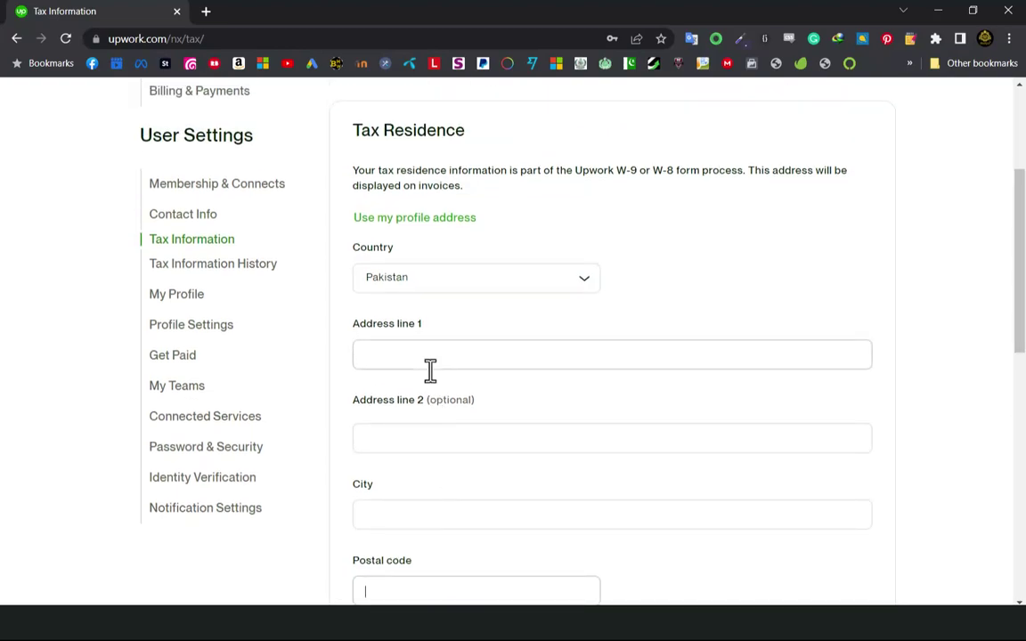
pyautogui.hotkey('shift', 'Tab')
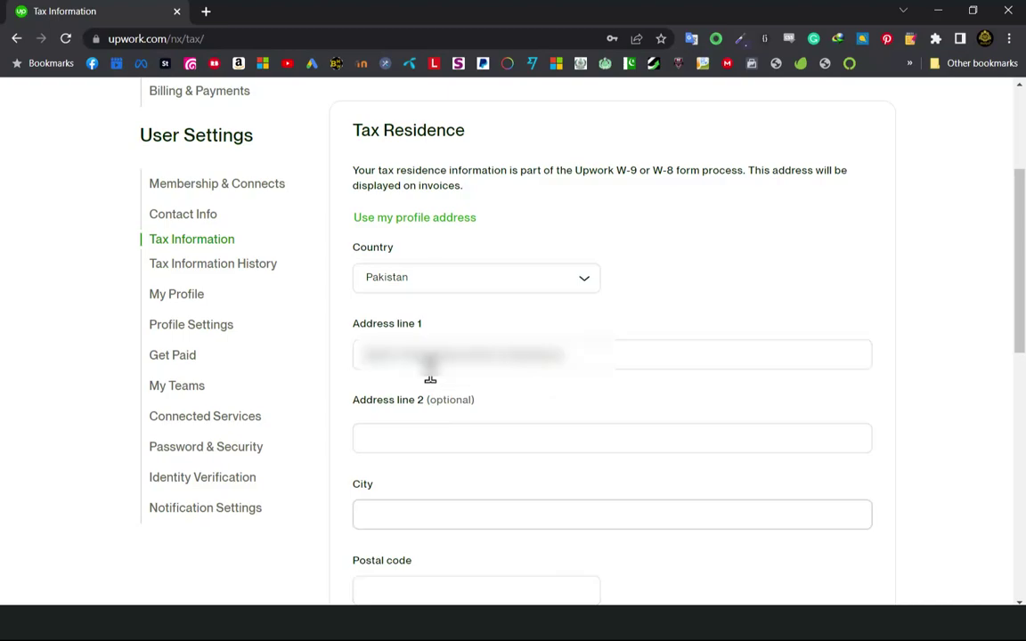
pyautogui.write('Karachi')
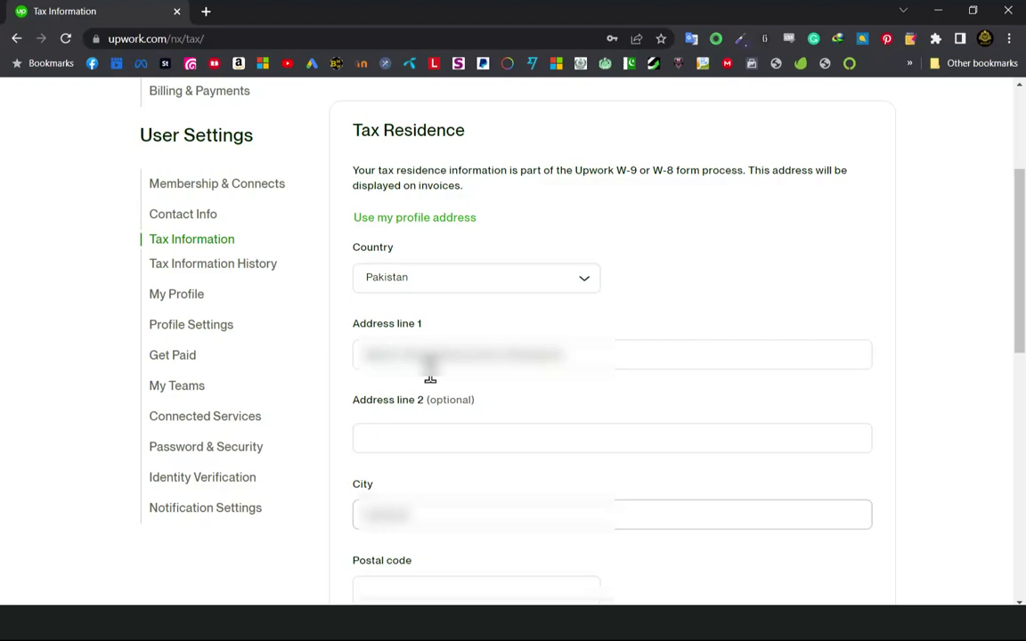
pyautogui.click(450, 590)
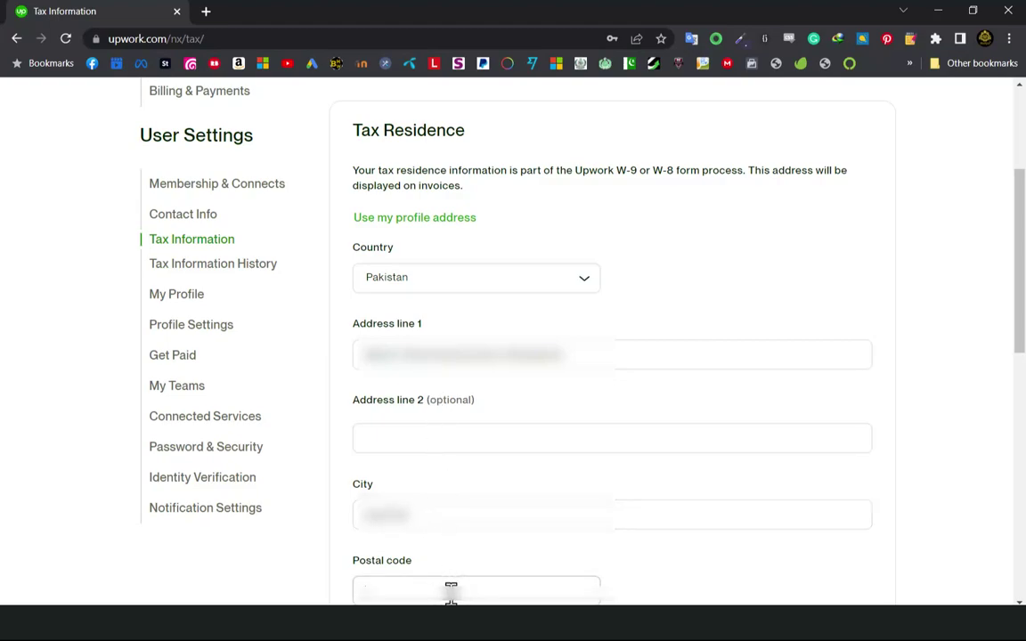
pyautogui.write('54000')
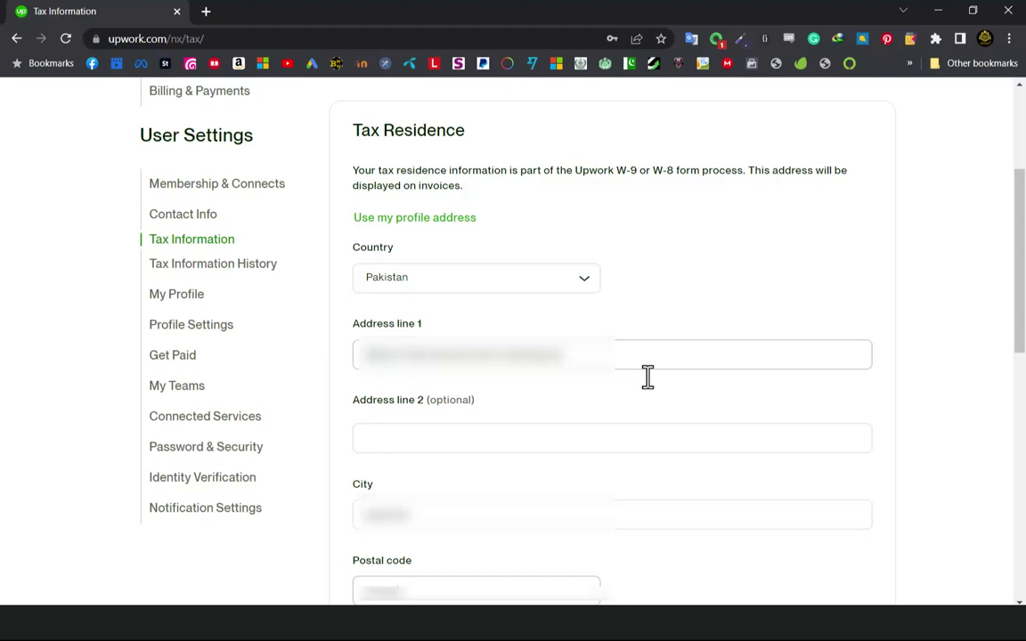
# - Save the tax residence details and re-enter the account password to authorise the change
pyautogui.scroll(-5, 686, 80)
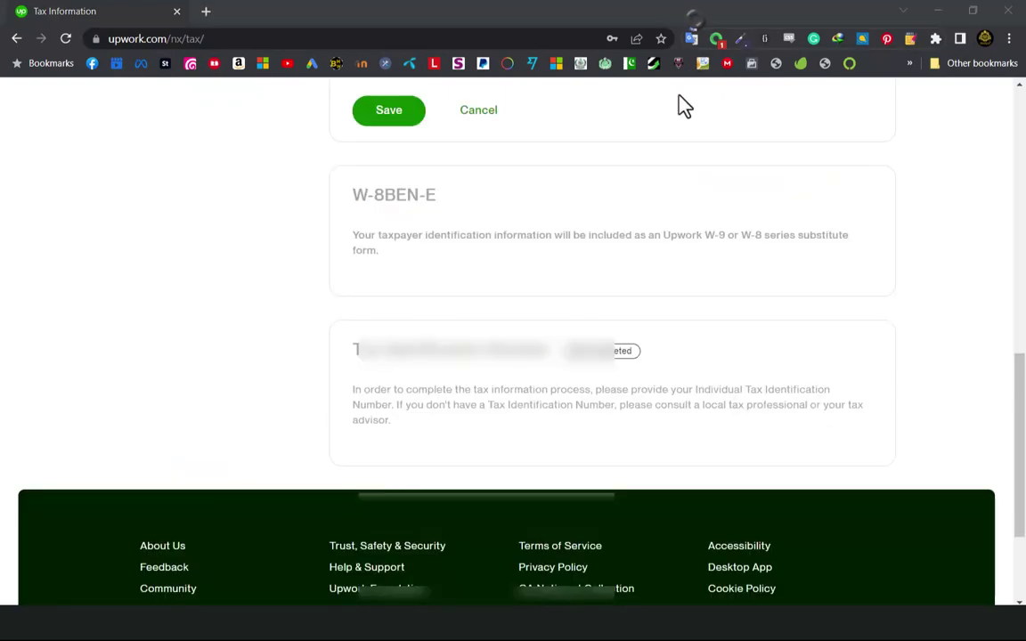
pyautogui.click(385, 118)
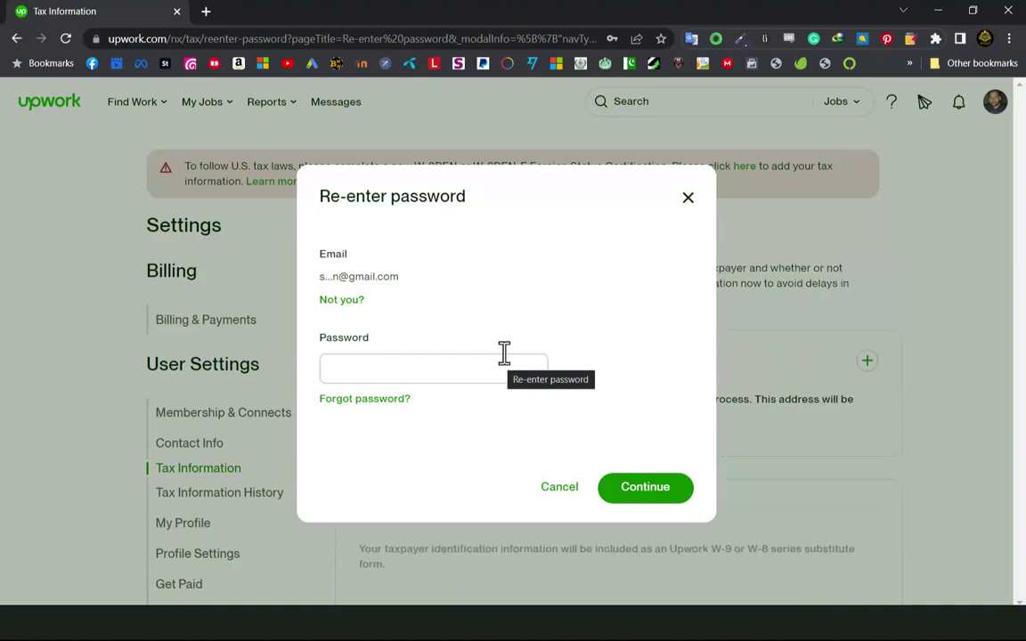
pyautogui.click(688, 38)
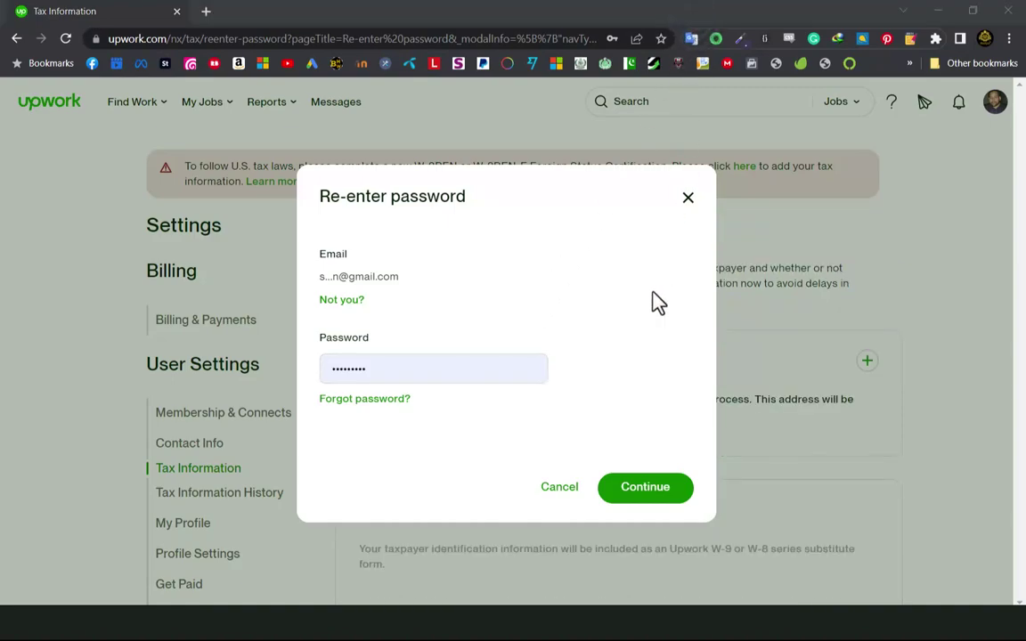
pyautogui.click(623, 498)
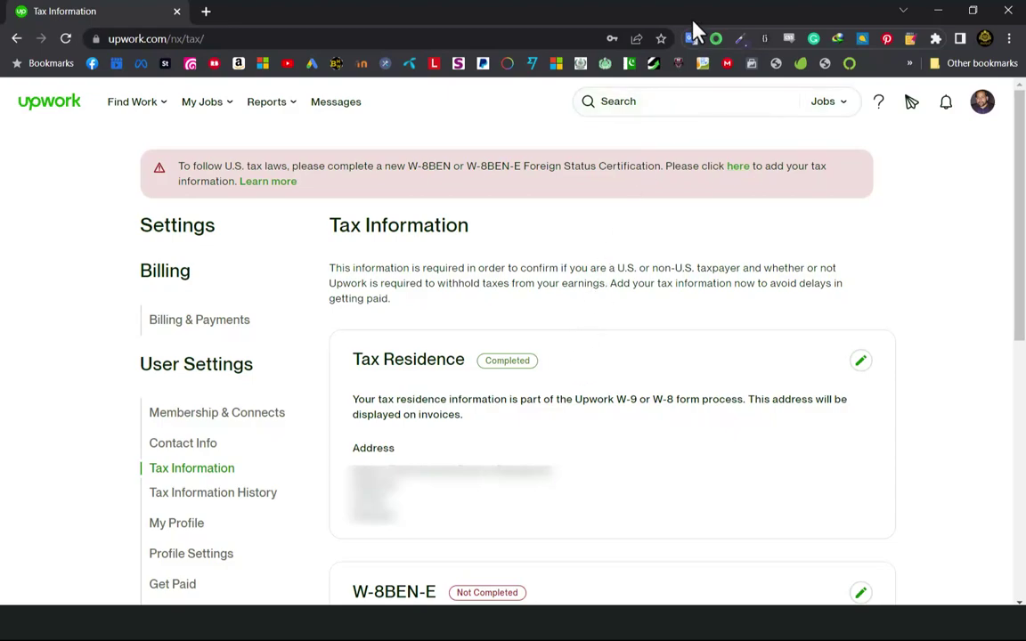
# - Edit the W-8BEN-E section, entering the taxpayer's legal name and Individual as the Federal Tax Classification
pyautogui.scroll(-5, 691, 85)
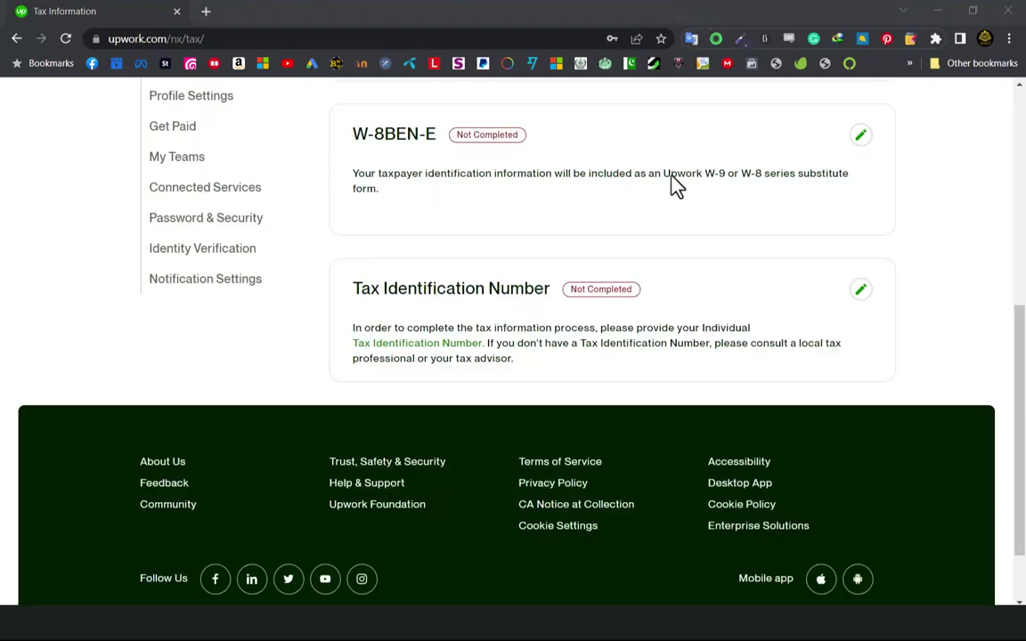
pyautogui.click(861, 139)
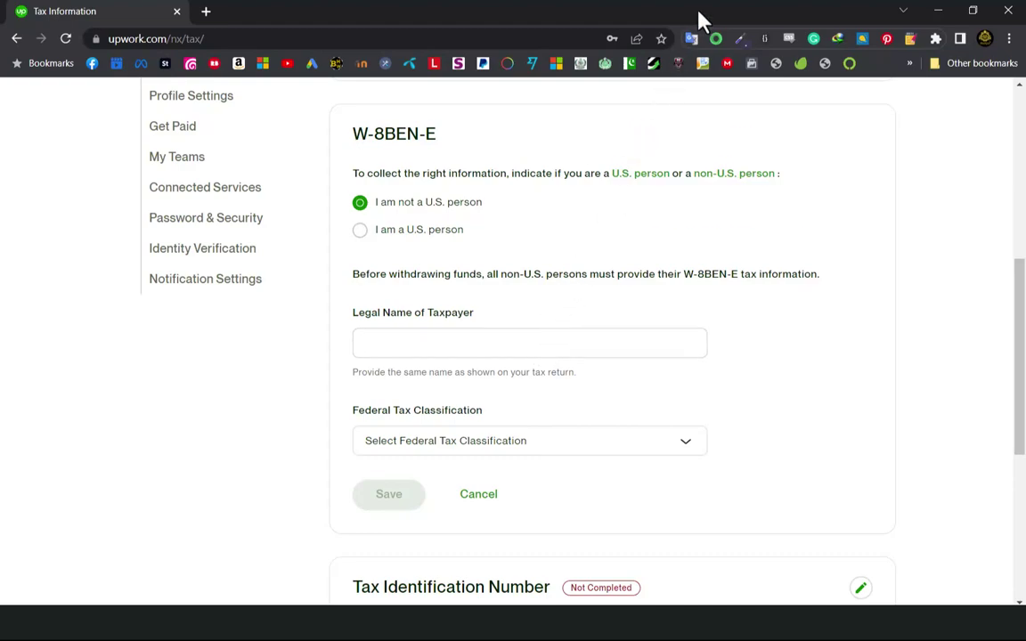
pyautogui.click(529, 341)
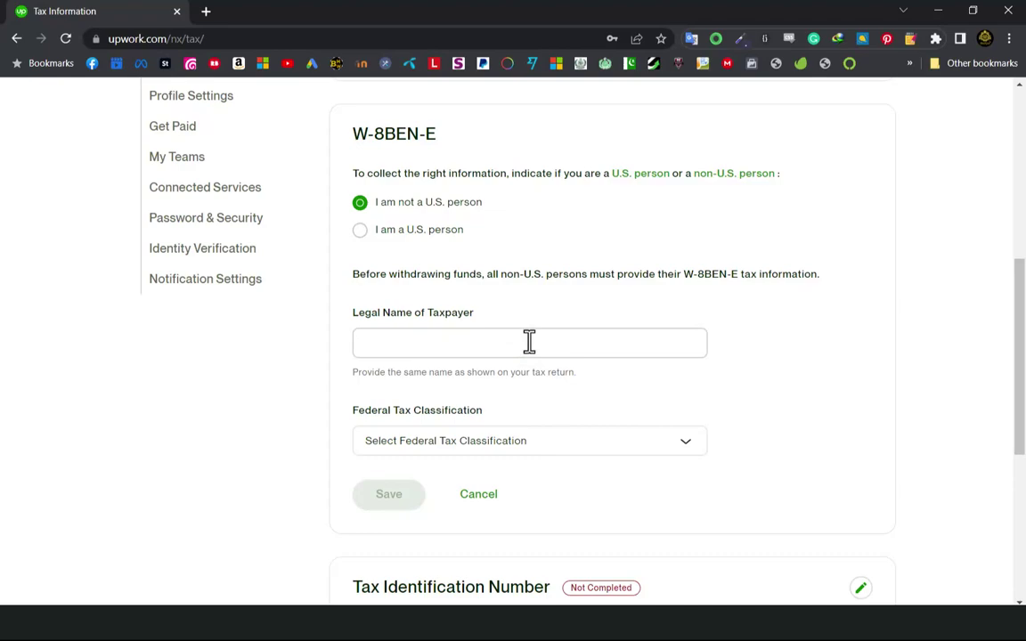
pyautogui.hotkey('ctrl', 'v')
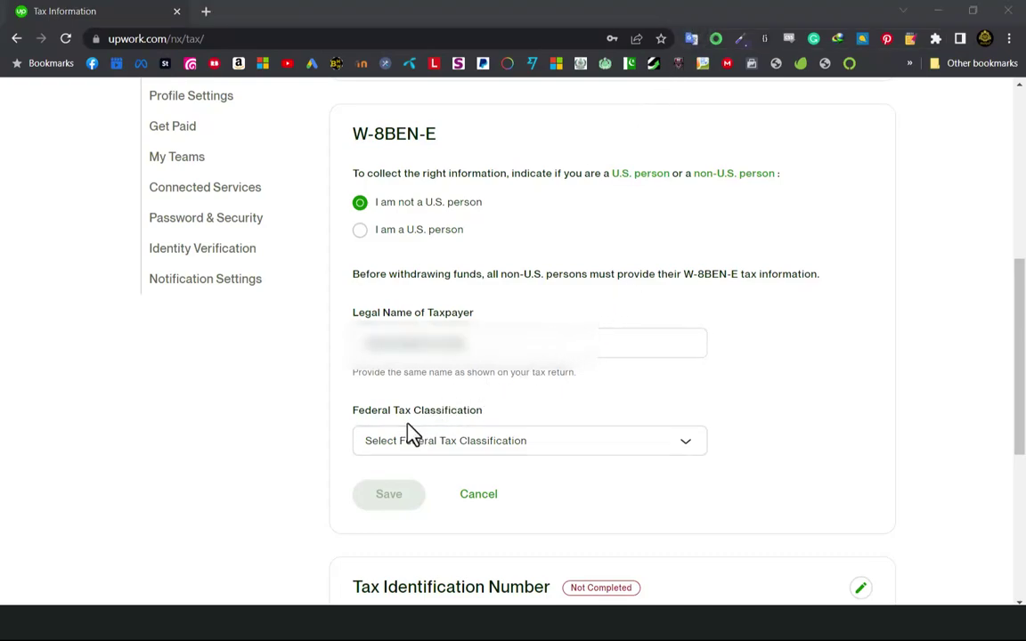
pyautogui.click(561, 448)
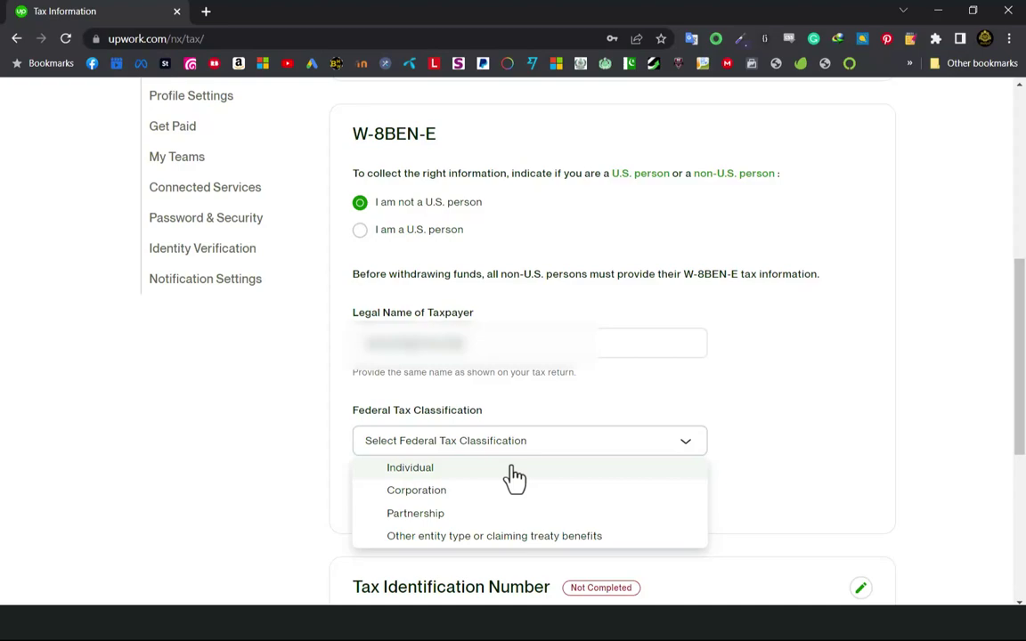
pyautogui.click(515, 470)
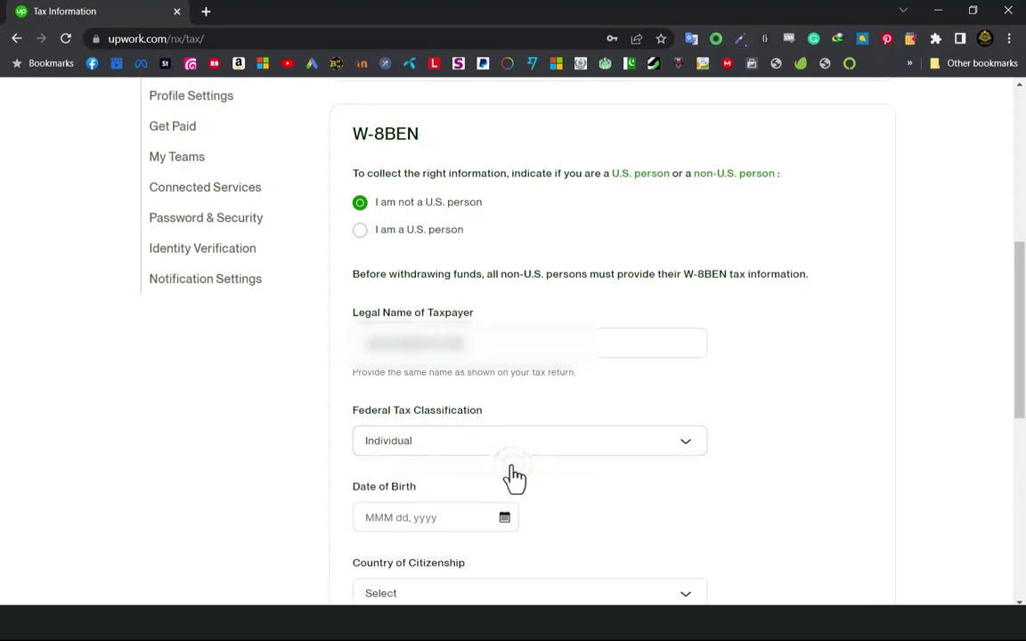
# - Enter the taxpayer's date of birth in the W-8BEN form
pyautogui.scroll(-5, 622, 194)
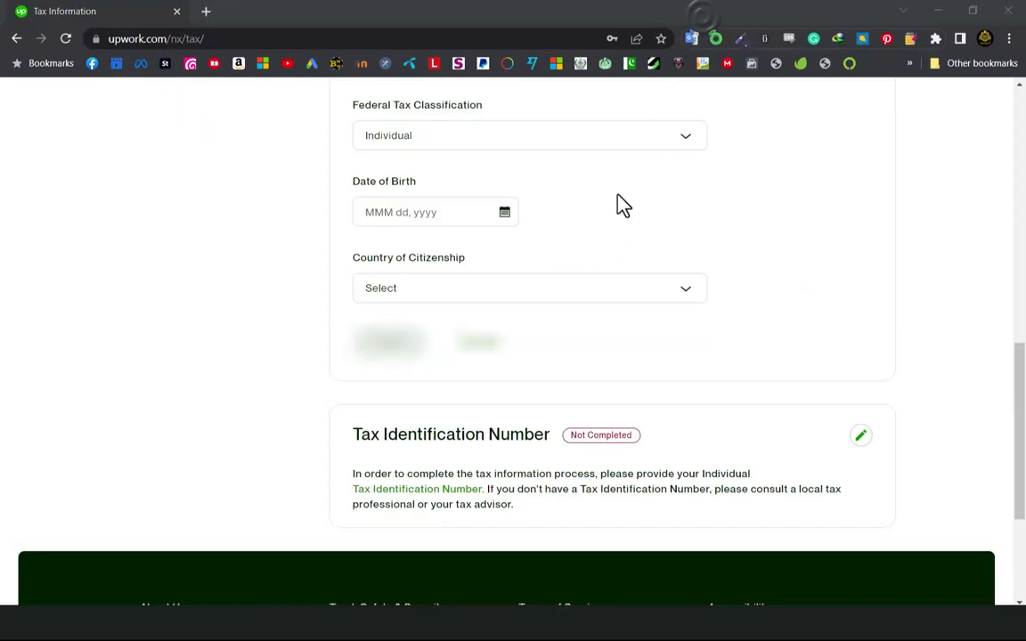
pyautogui.click(446, 215)
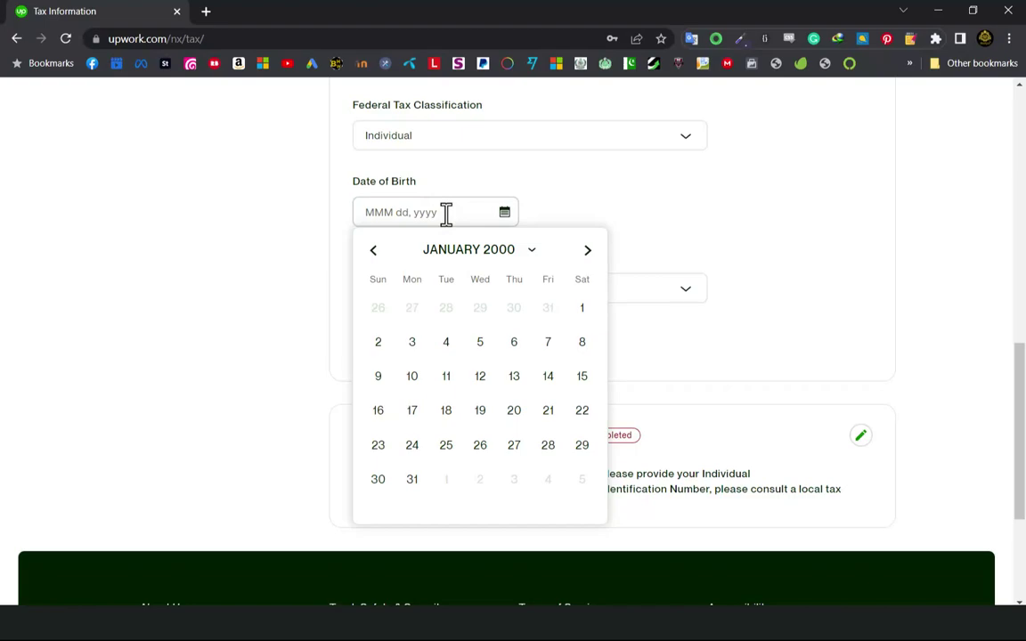
pyautogui.click(529, 250)
pyautogui.click(529, 277)
pyautogui.scroll(-2, 572, 140)
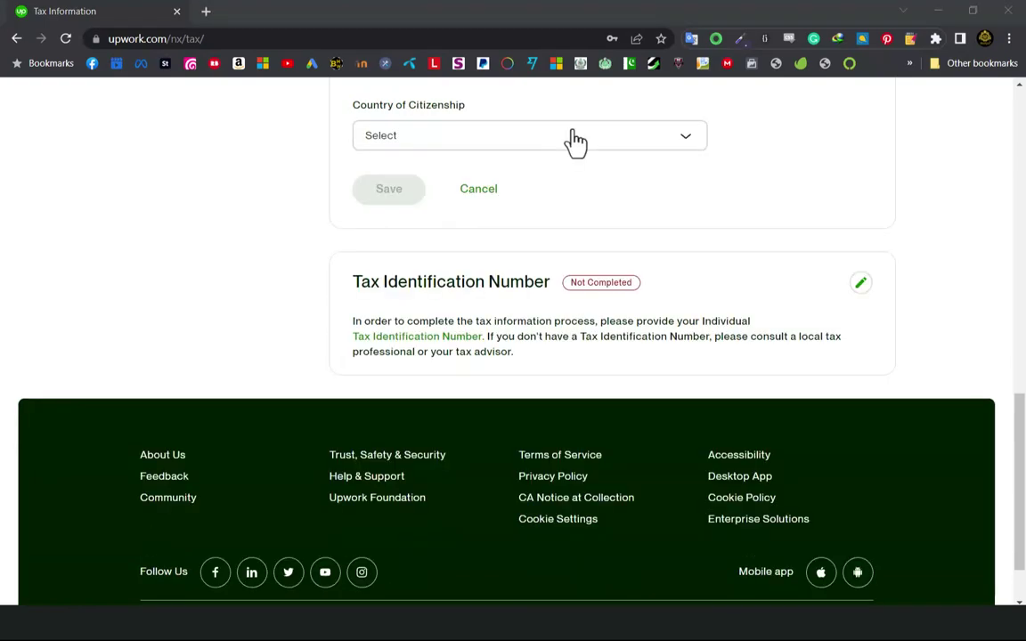
# - Set the Country of Citizenship to Pakistan and save the W-8BEN form, accepting the request to finish the tax information process
pyautogui.click(574, 139)
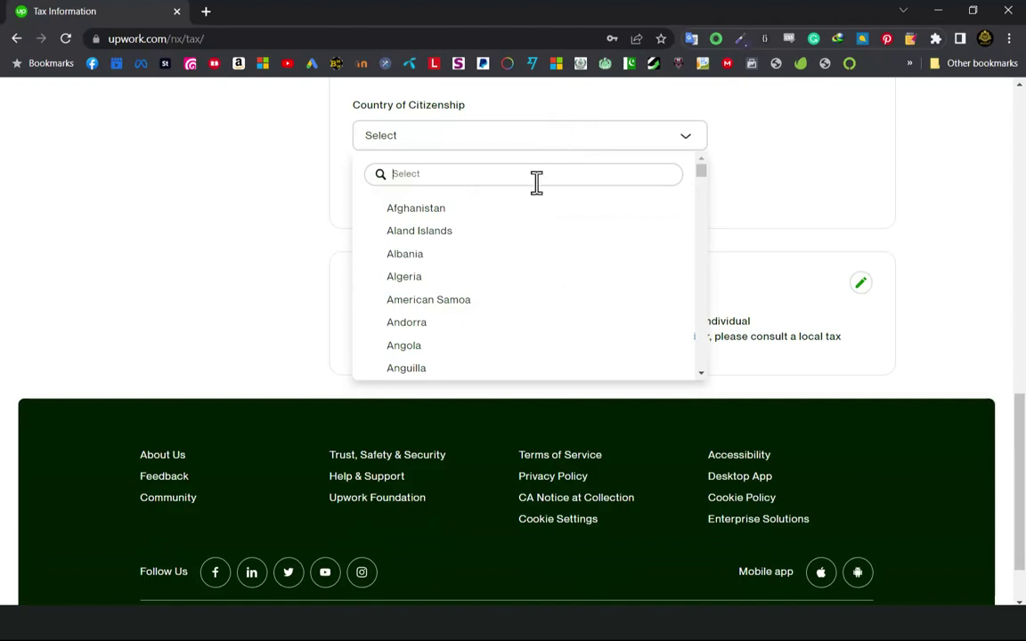
pyautogui.write('PAKI')
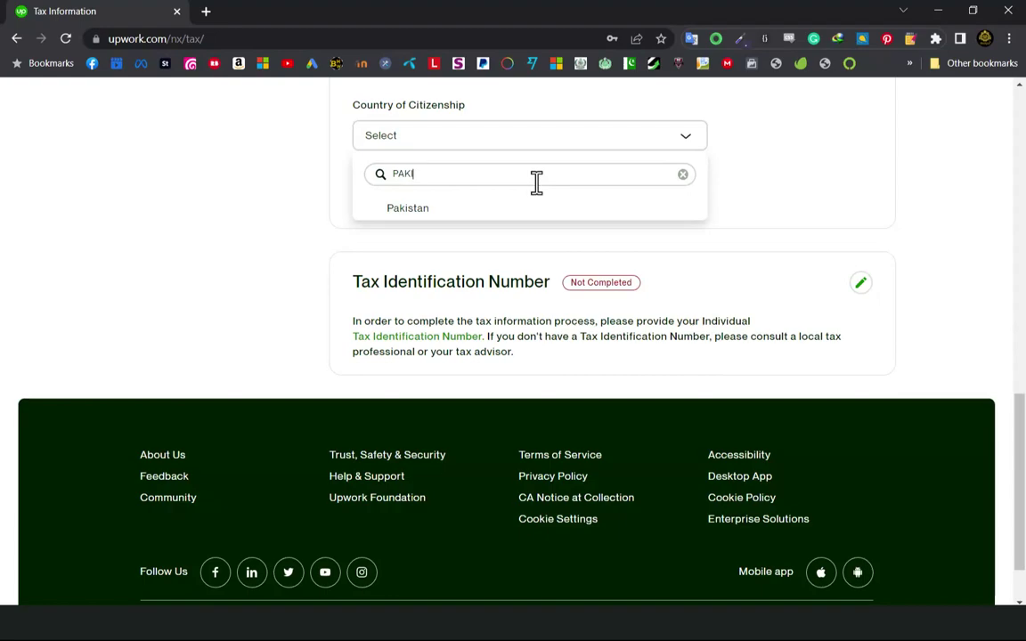
pyautogui.click(428, 210)
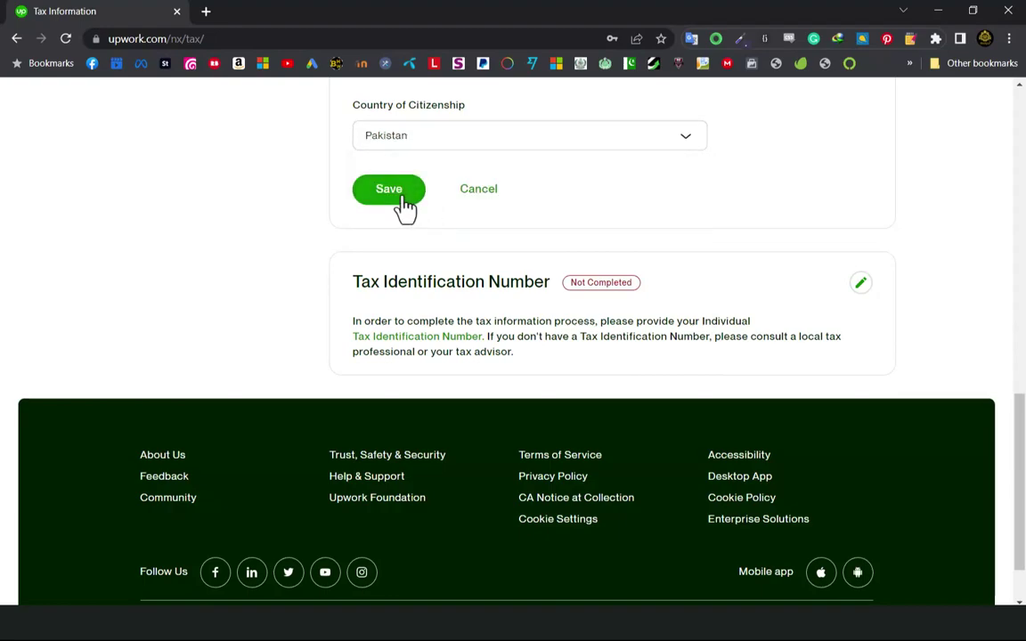
pyautogui.click(399, 196)
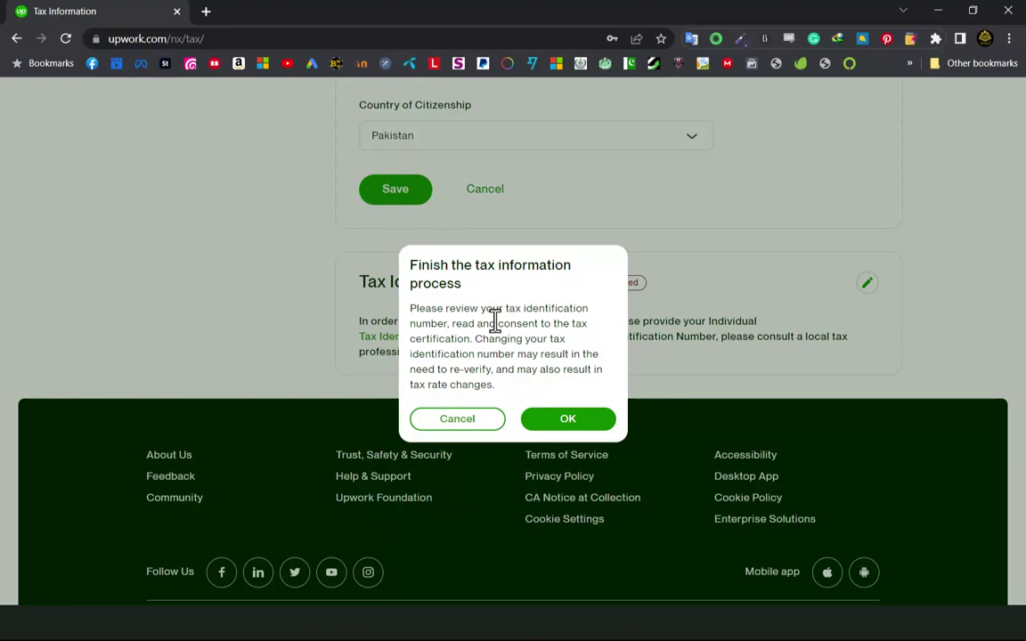
pyautogui.click(567, 422)
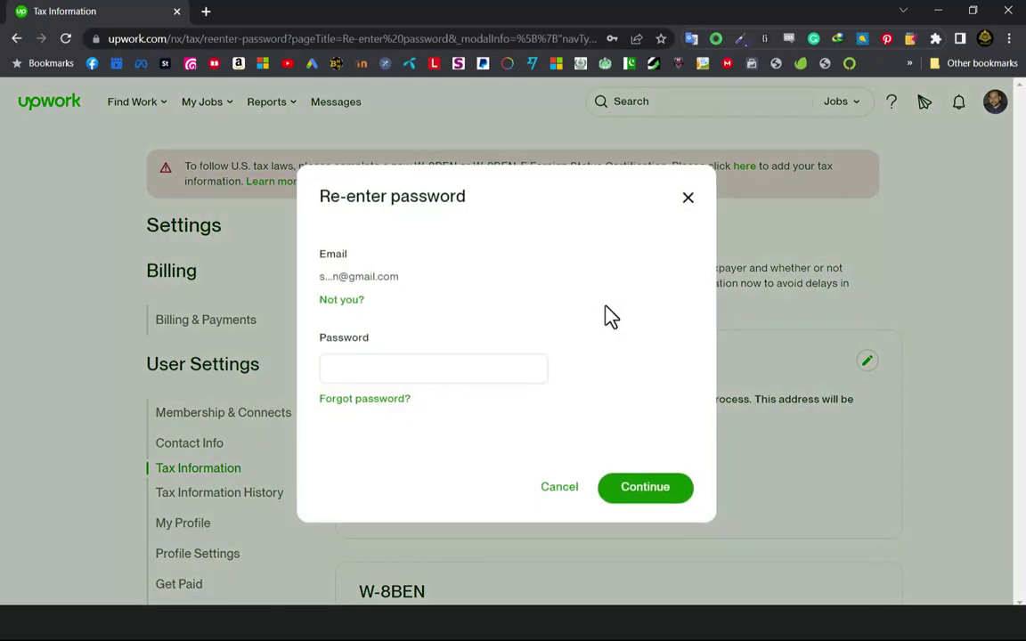
# - Re-enter the account password to authorise saving the W-8BEN information
pyautogui.click(469, 362)
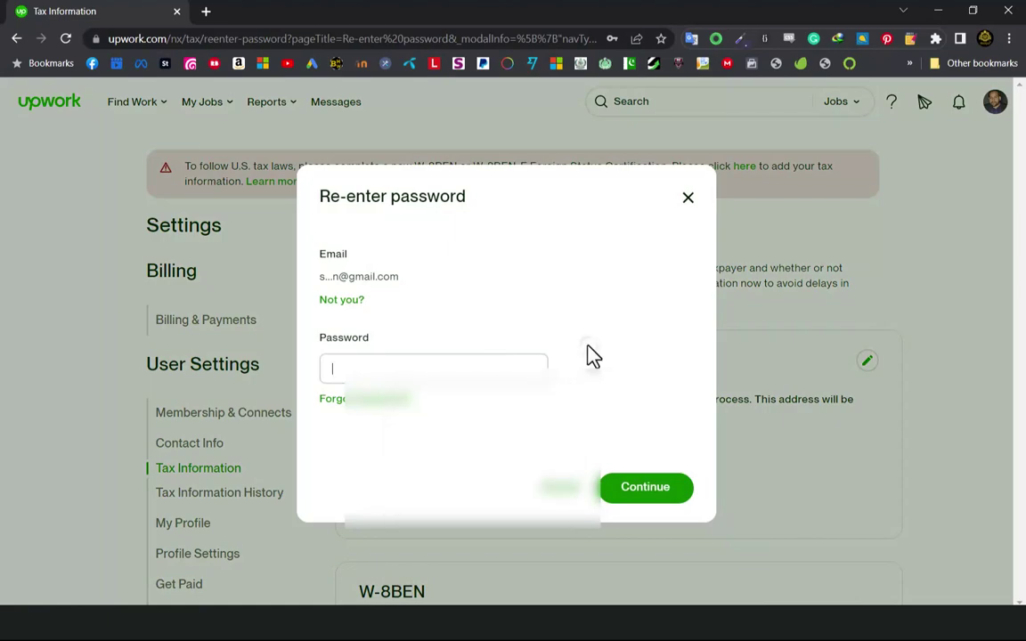
pyautogui.click(692, 36)
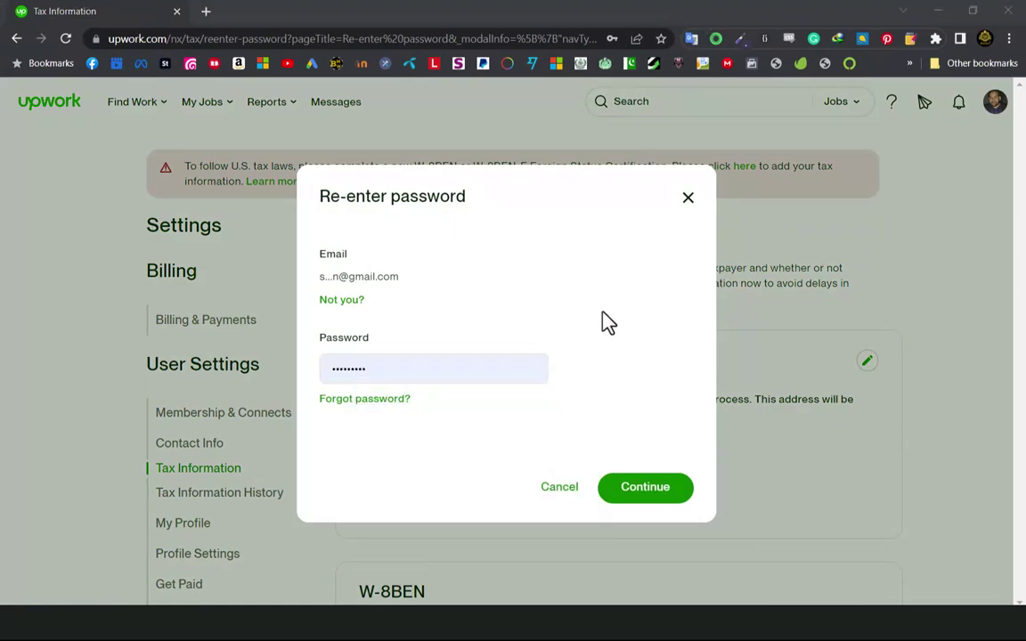
pyautogui.click(642, 492)
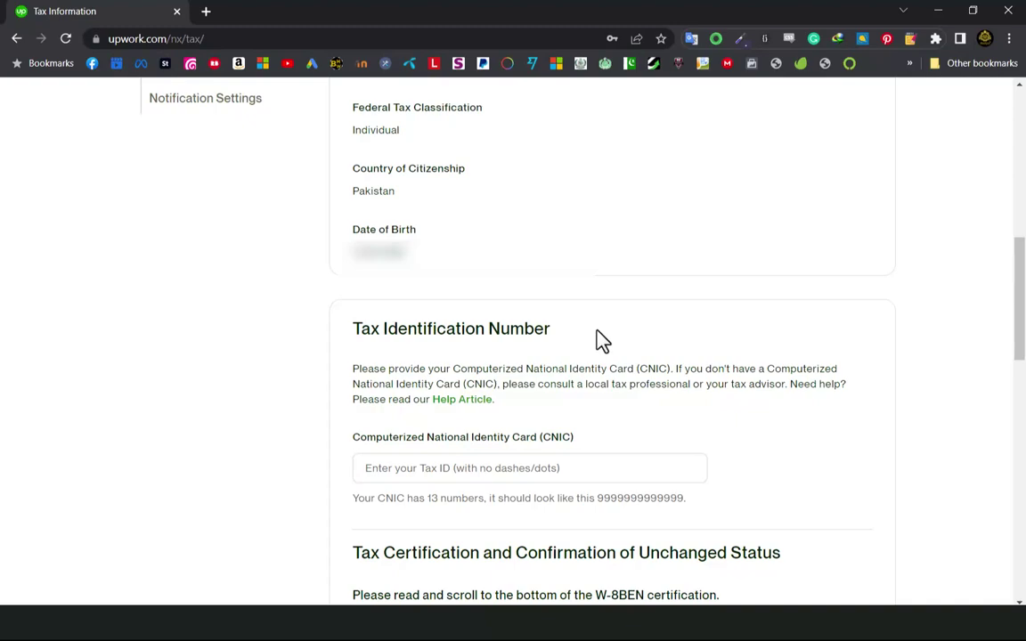
# - Review the W-8BEN certification text and tick the statement certifying the capacity to sign and consent to an electronic signature
pyautogui.scroll(-5, 661, 154)
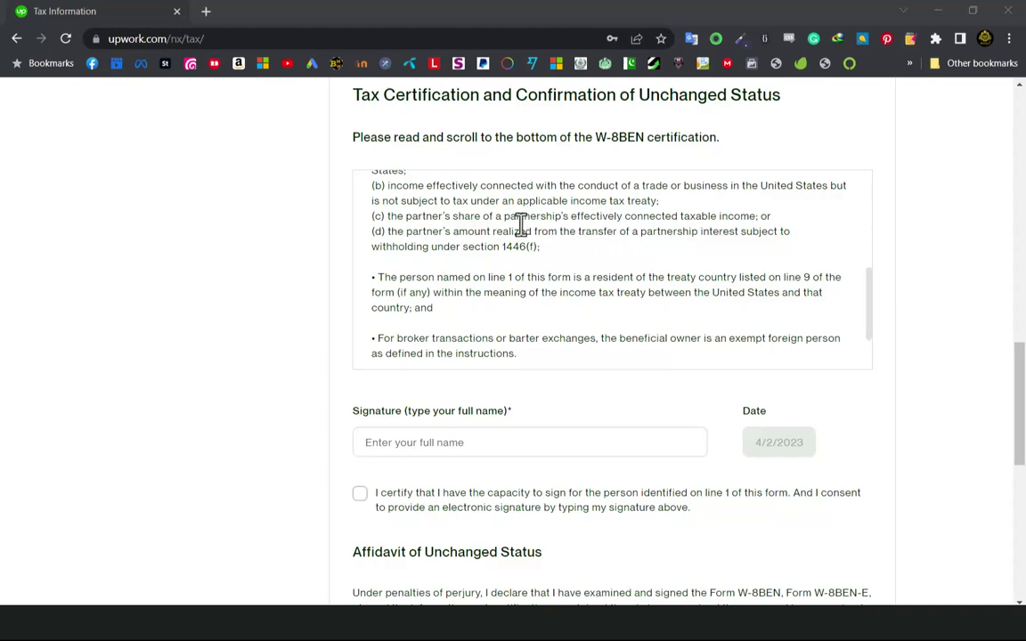
pyautogui.moveTo(476, 217); pyautogui.dragTo(599, 217)
pyautogui.click(649, 223)
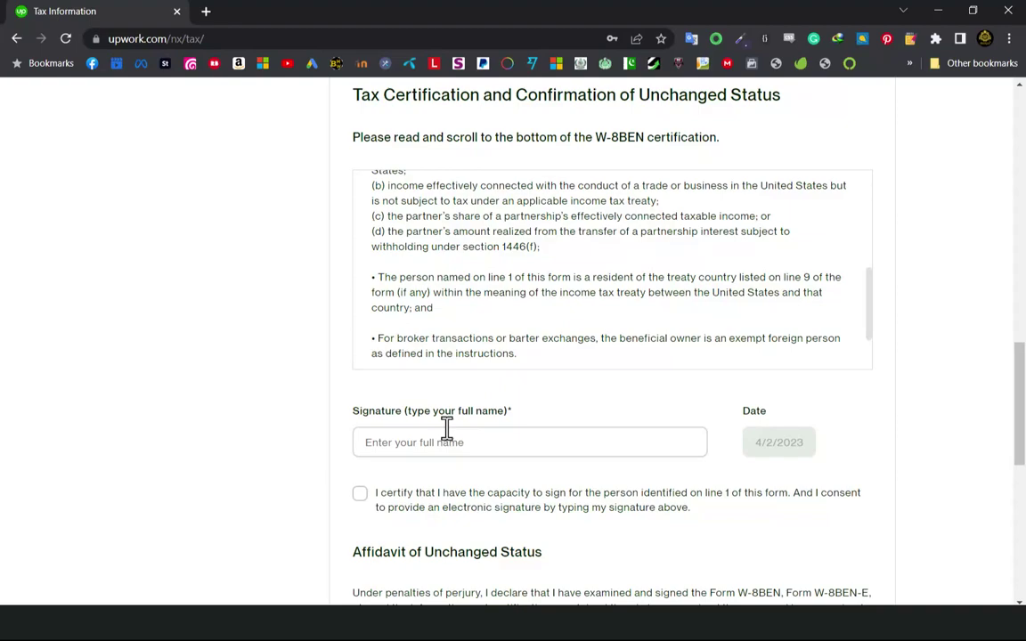
pyautogui.click(360, 495)
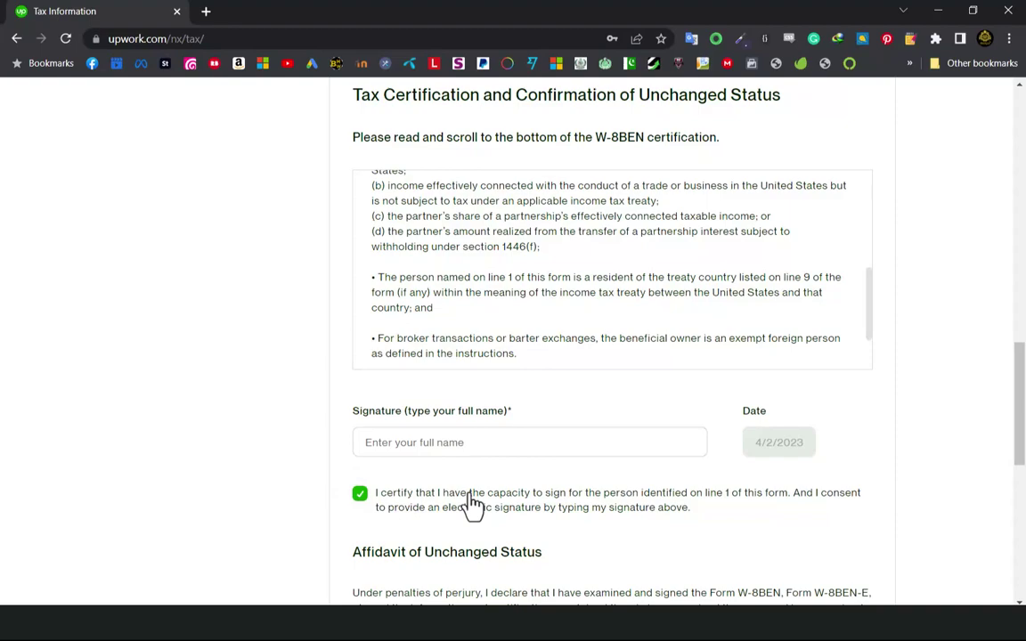
# - Open the signature field under the Affidavit of Unchanged Status for entering the full name
pyautogui.scroll(-3, 489, 452)
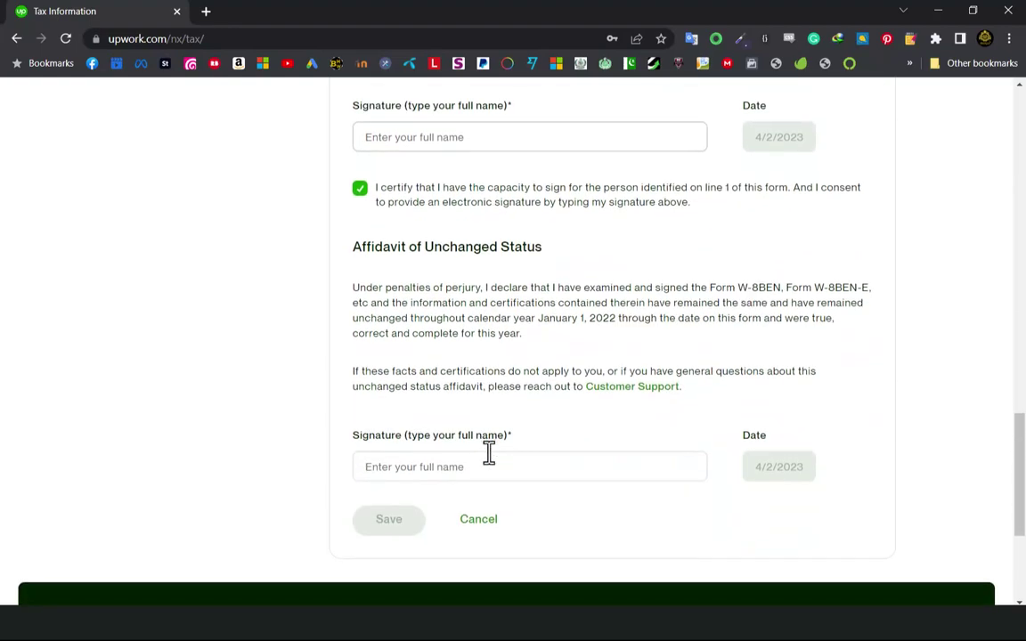
pyautogui.click(455, 466)
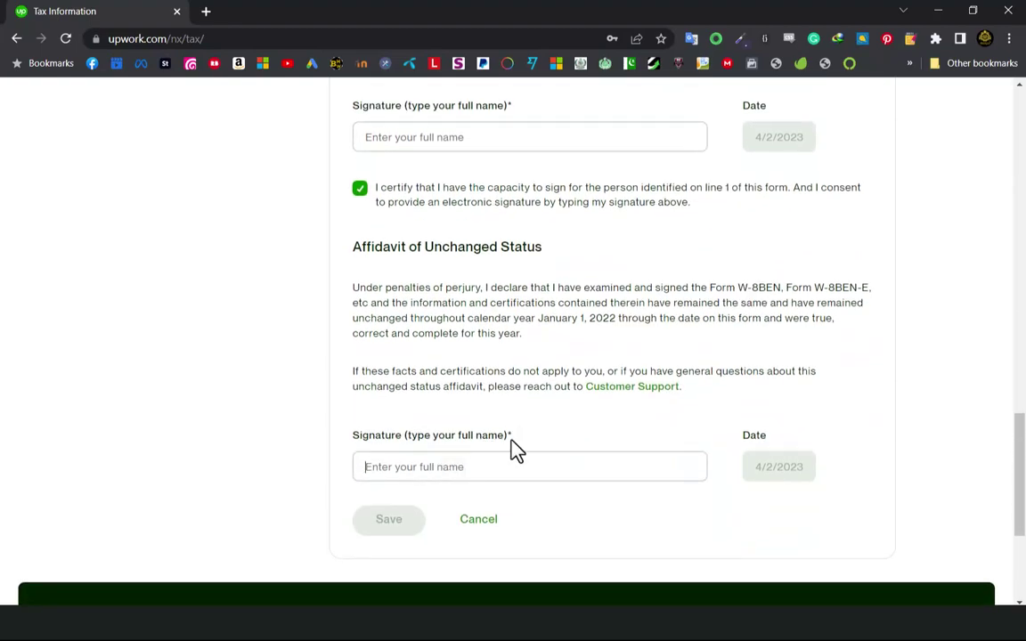